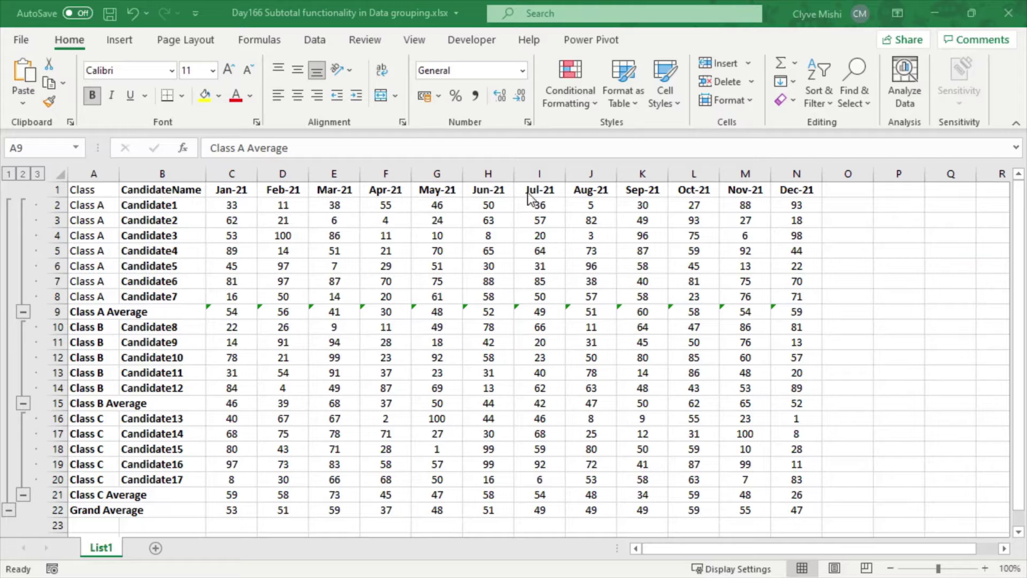
Show the Data tab's Outline options: Group, Ungroup and Subtotal
click(314, 41)
click(981, 79)
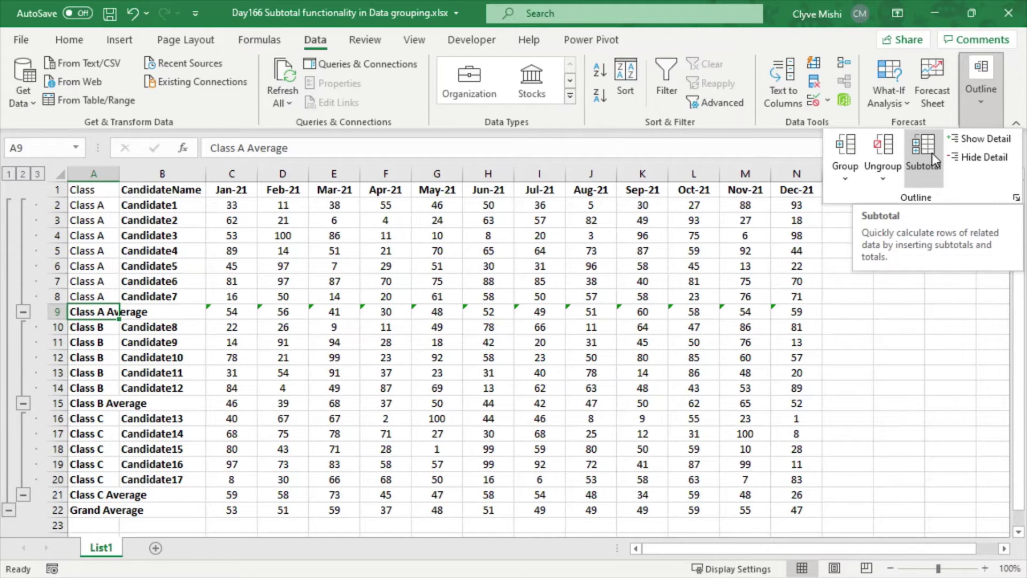
Inspect the Class A Jan-21 SUBTOTAL average formula in C9 without changing it
click(174, 322)
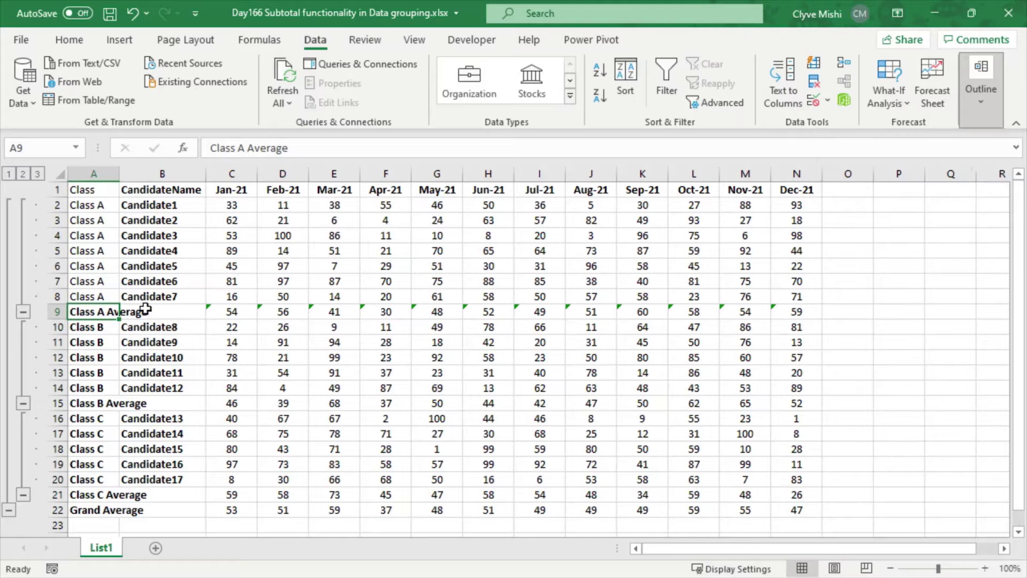
click(233, 312)
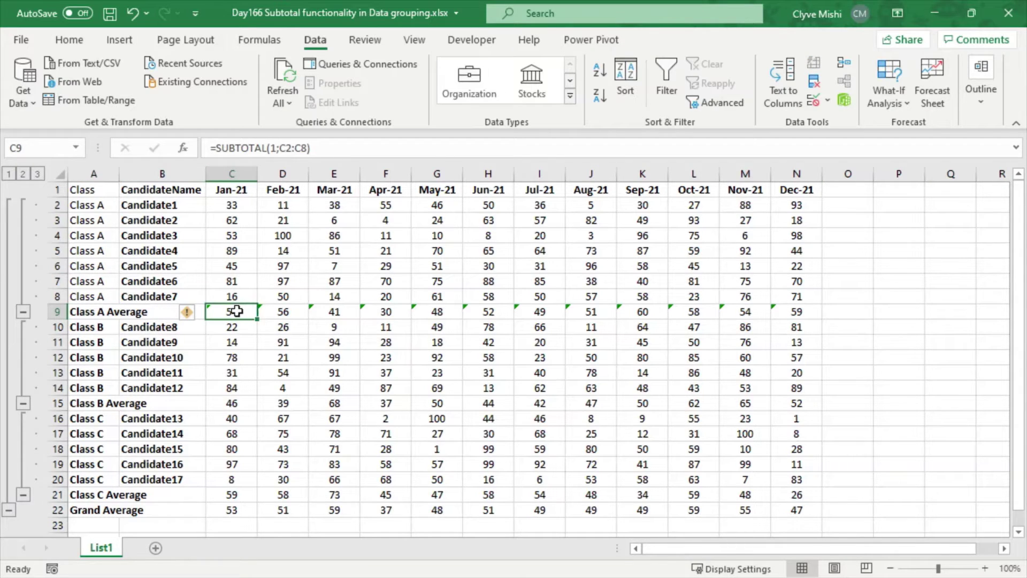
double_click(242, 311)
key(Return)
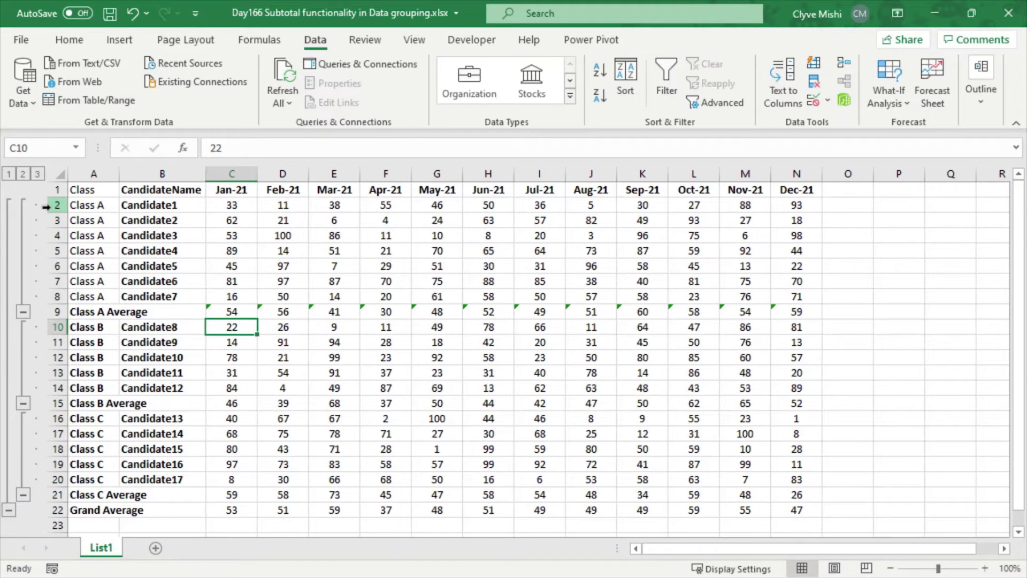
View outline levels 2, 1 and 3, checking the Class A–C and Grand Average rows
click(23, 174)
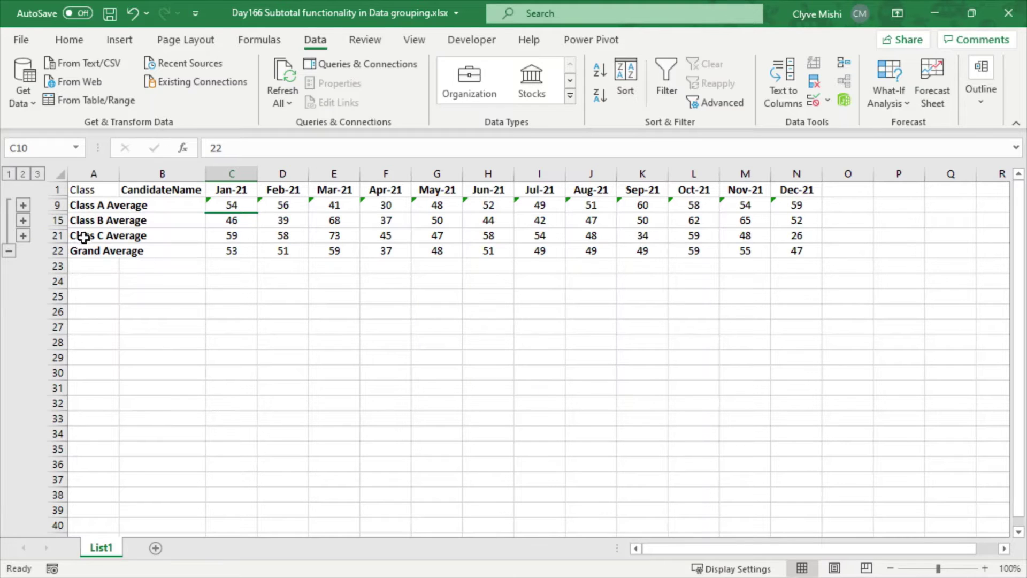
click(96, 206)
click(101, 221)
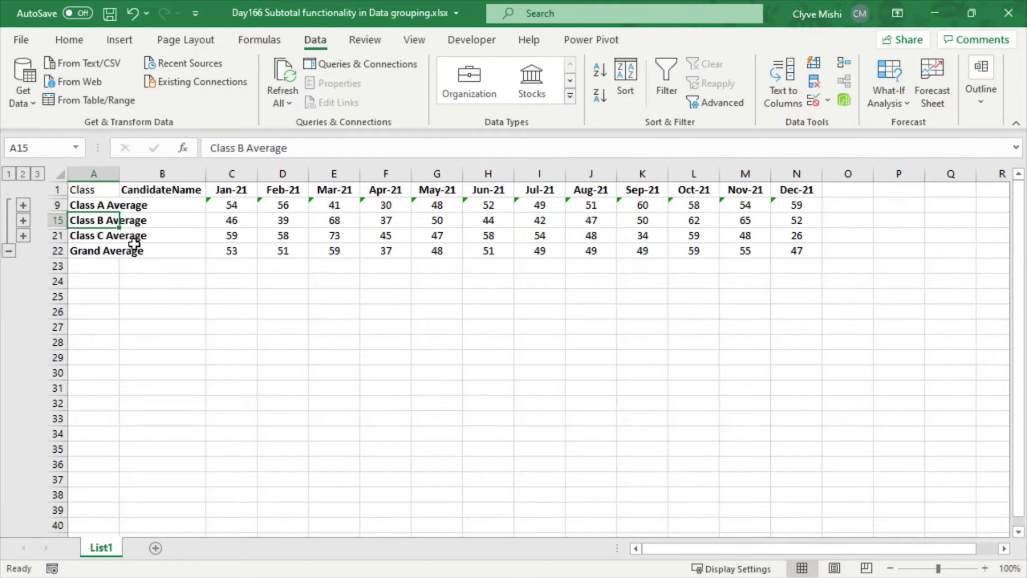
click(99, 236)
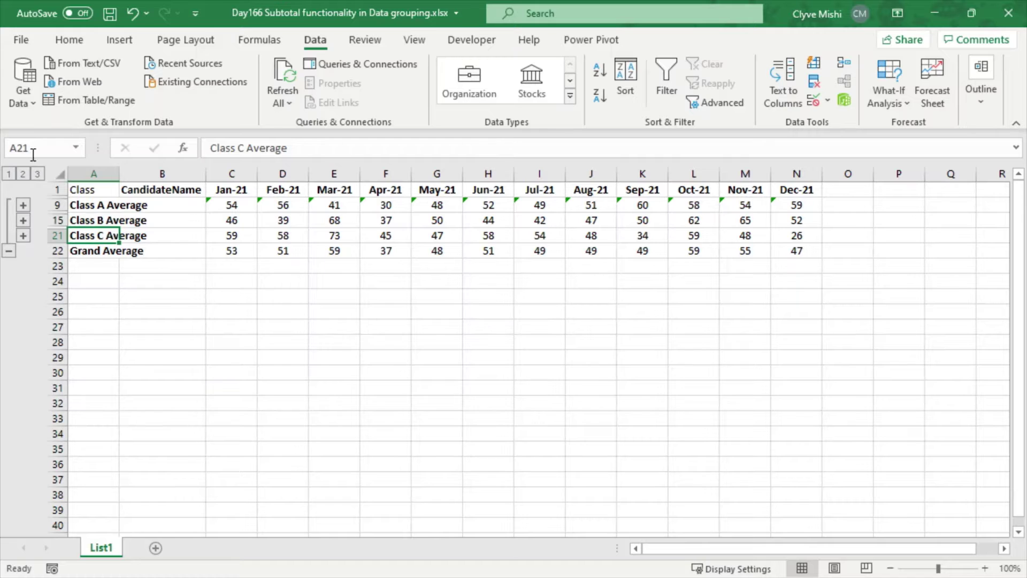
click(9, 174)
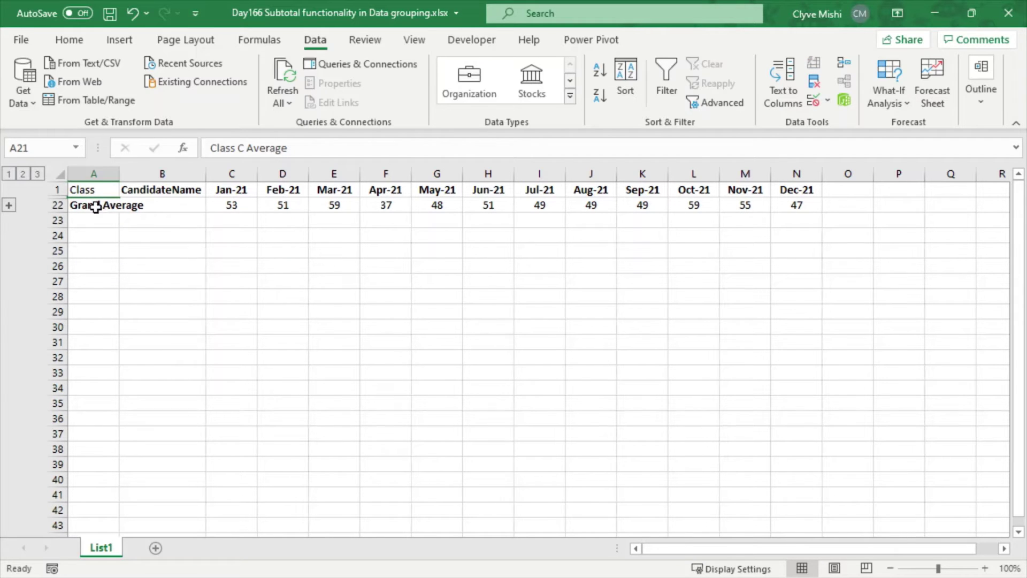
drag(92, 205, 393, 206)
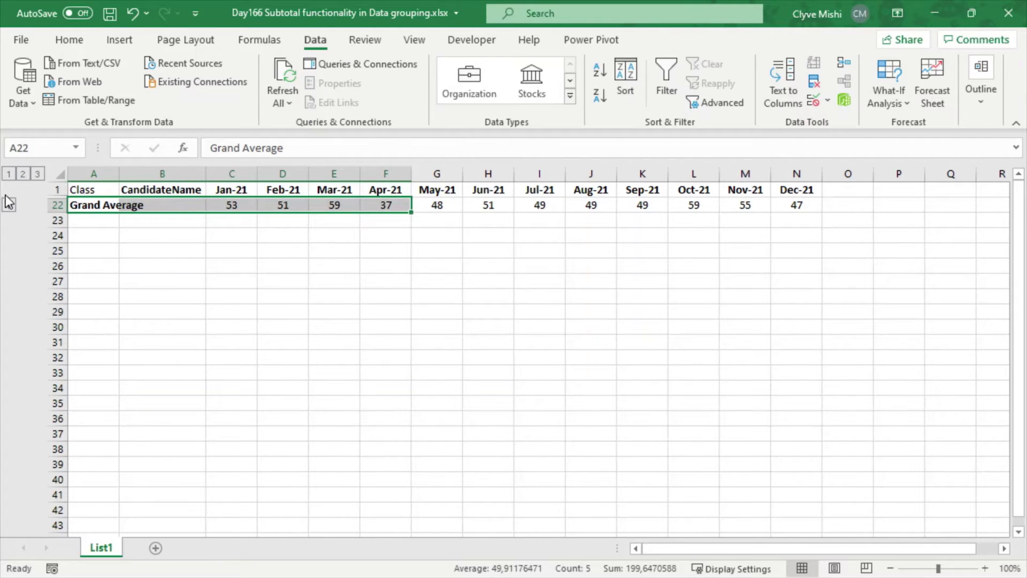
click(37, 174)
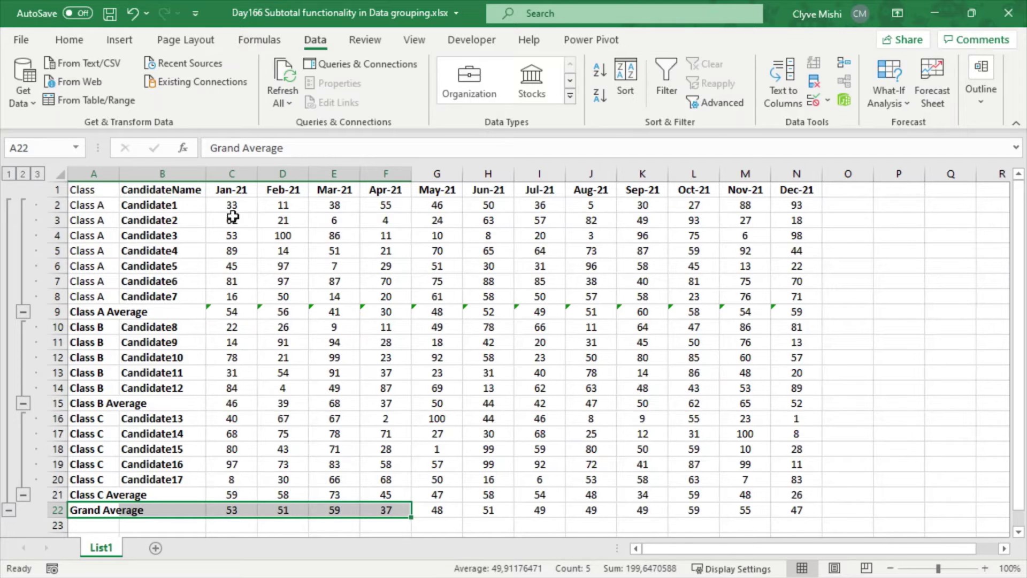
click(81, 319)
click(72, 403)
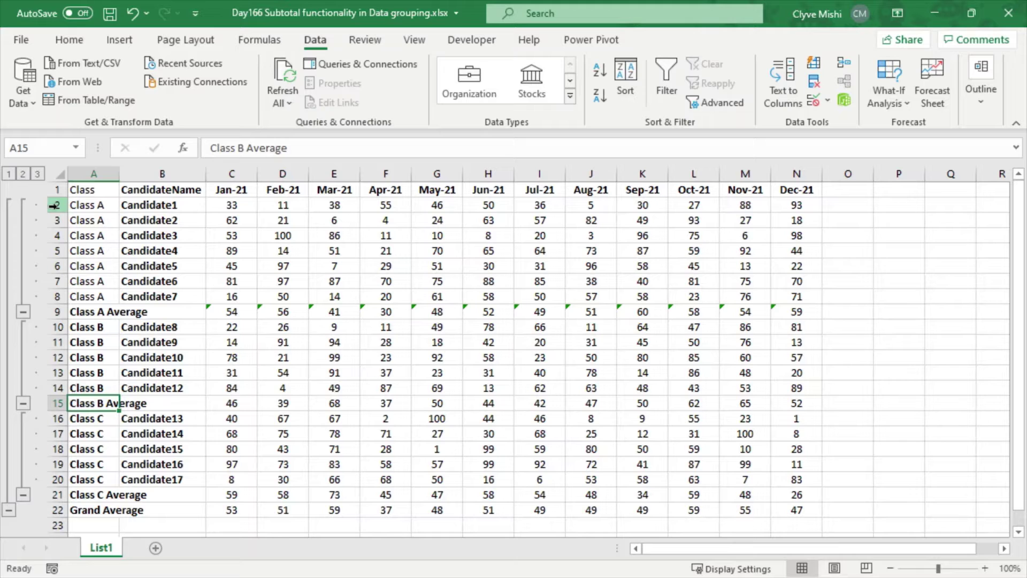
Undo the subtotals to restore the plain table and select the Class A entries
key(ctrl+z)
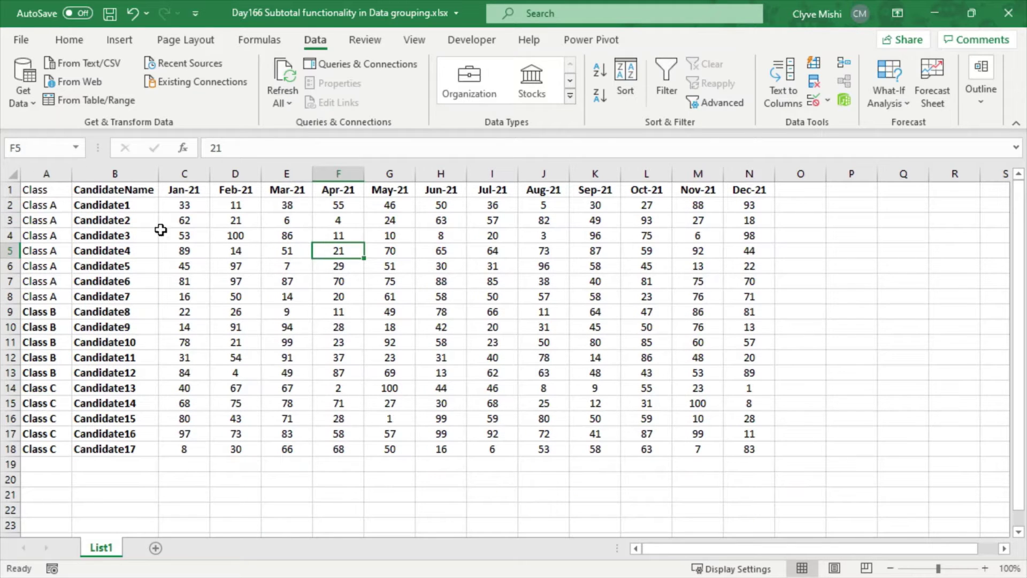
click(35, 208)
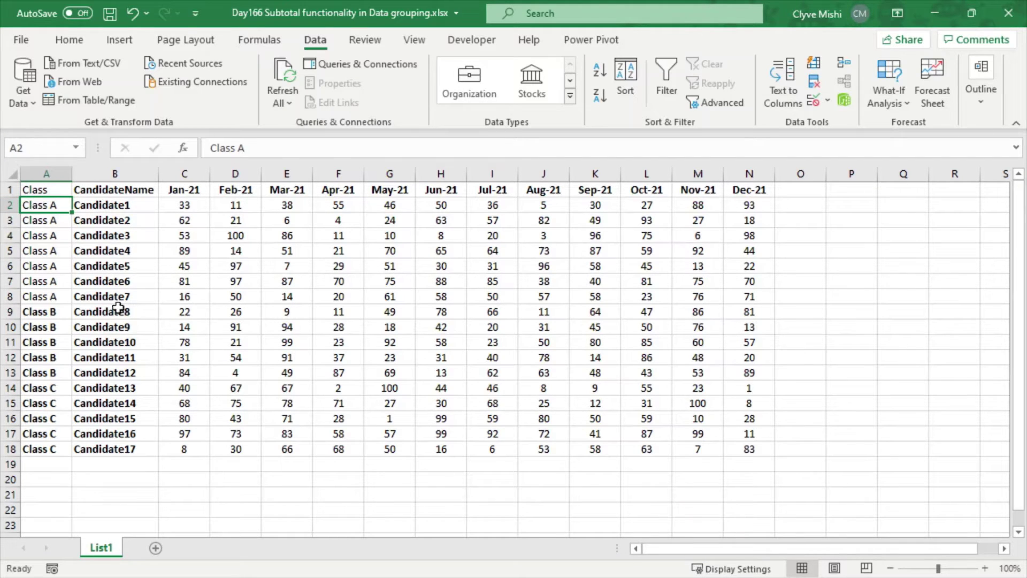
drag(34, 189, 36, 297)
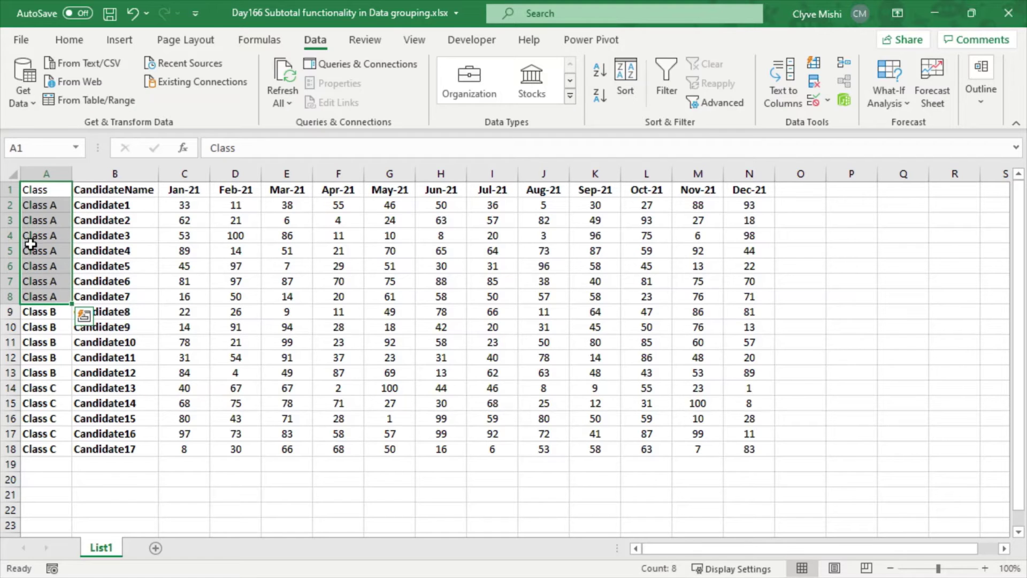
drag(42, 207, 43, 295)
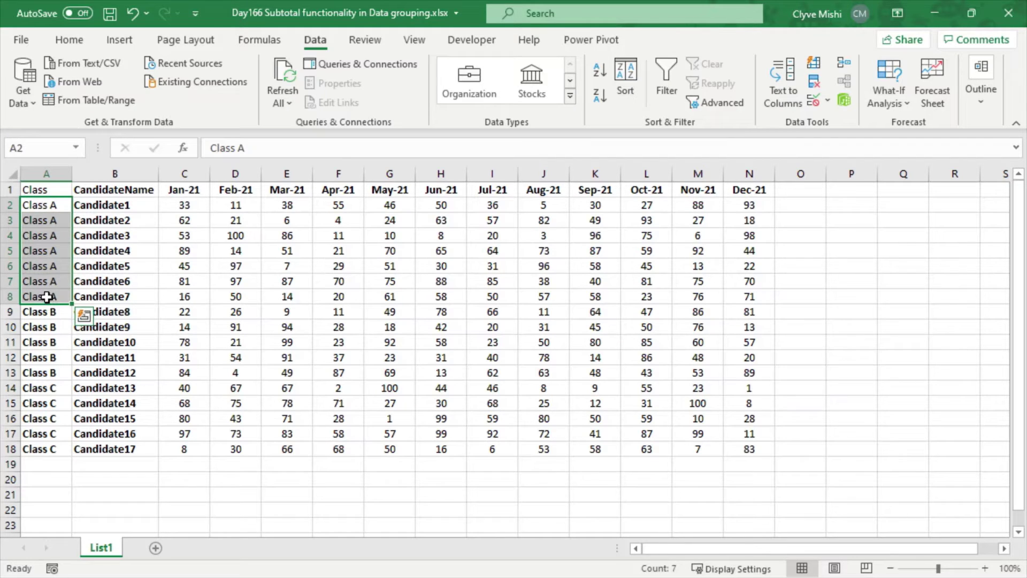
click(46, 297)
Insert blank separator rows at row 9 above Class B and row 15 above Class C
click(8, 312)
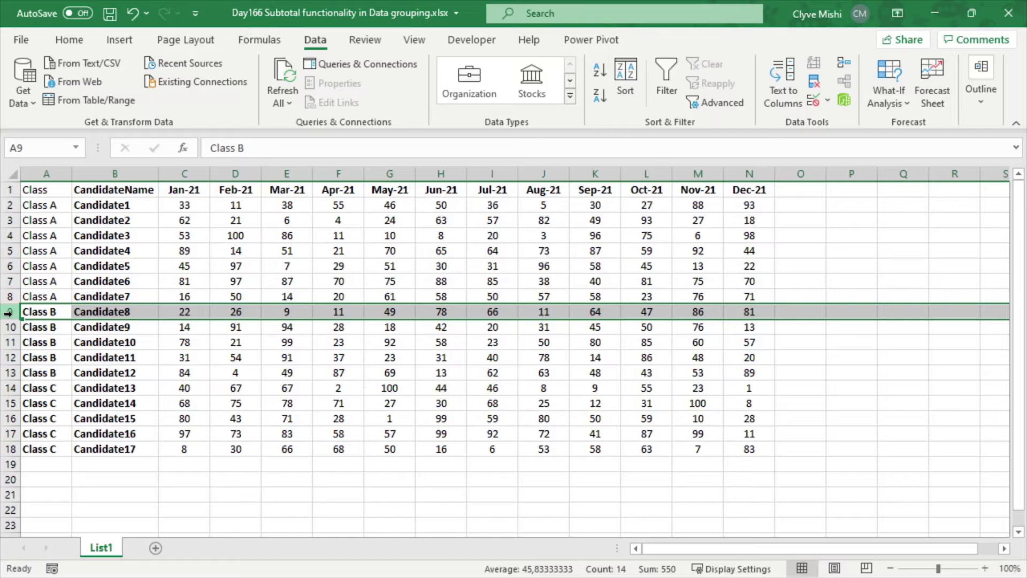
key(ctrl+plus)
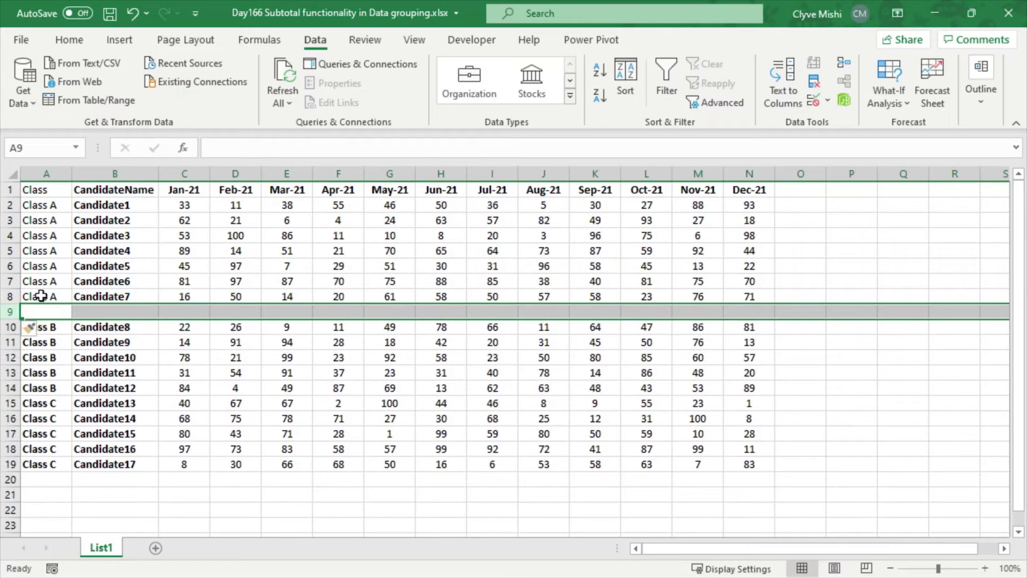
drag(56, 310, 726, 310)
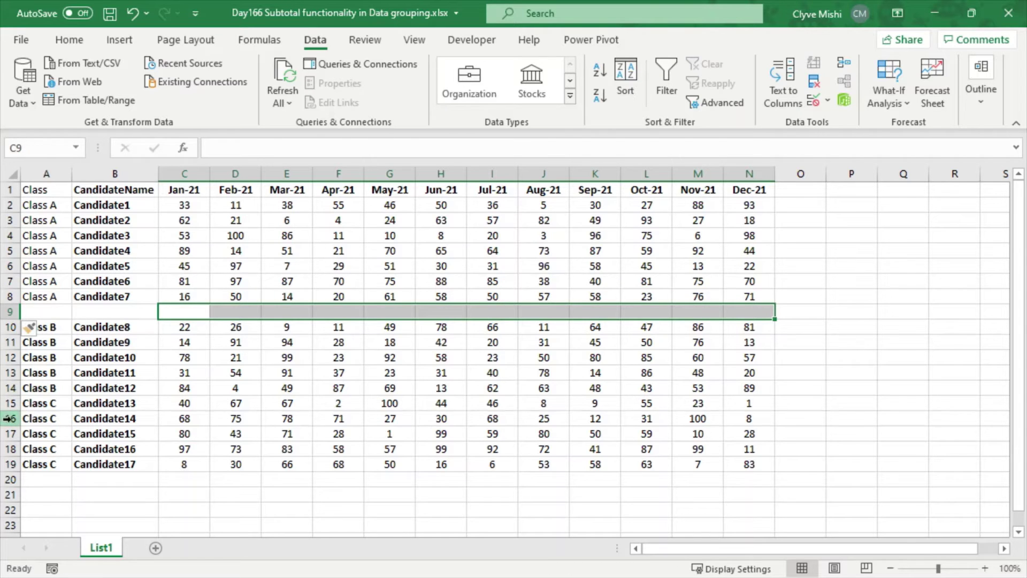
click(11, 402)
key(ctrl+shift+plus)
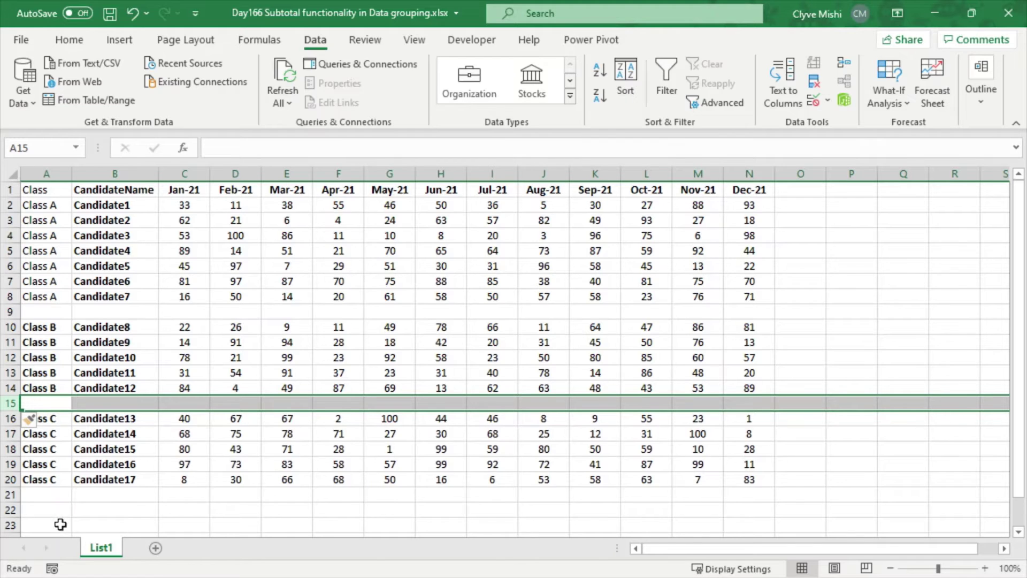
drag(42, 493, 534, 496)
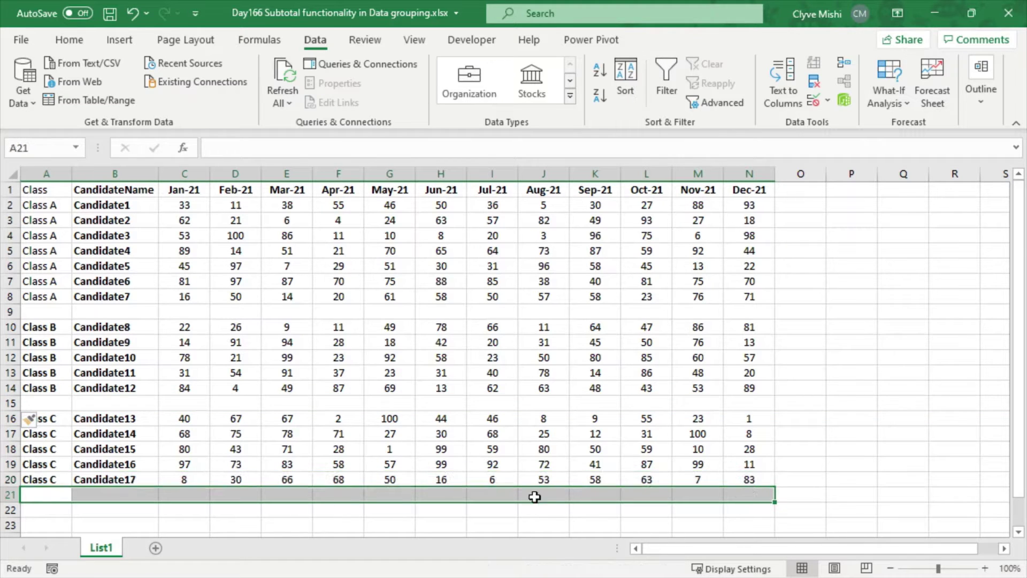
click(25, 497)
drag(25, 497, 758, 493)
Select the candidate names in column B across all three class blocks
click(129, 511)
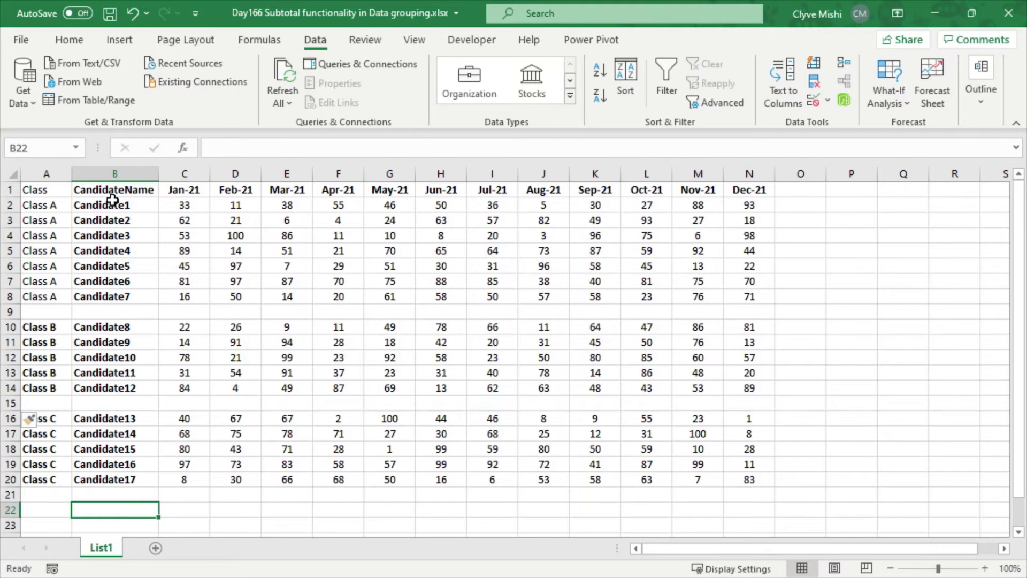
drag(112, 202, 105, 482)
ctrl+click(110, 509)
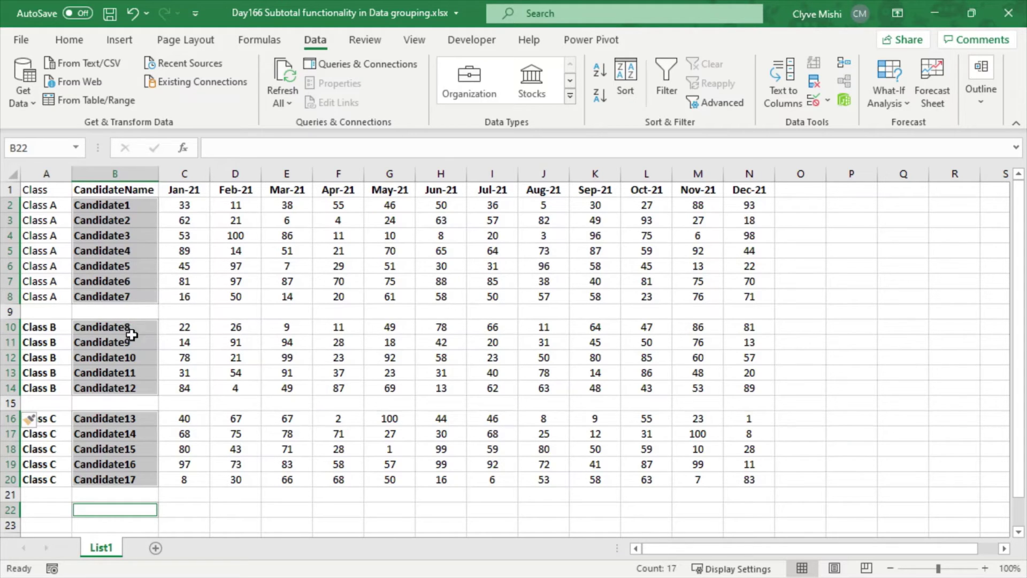
click(179, 314)
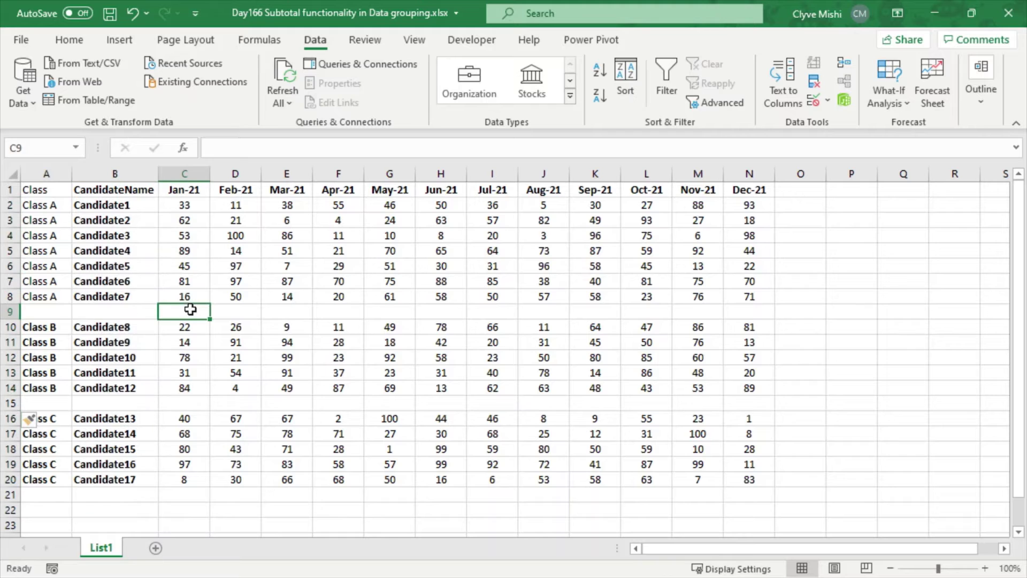
Delete the blank separator rows 9 and 14
click(16, 310)
key(ctrl+minus)
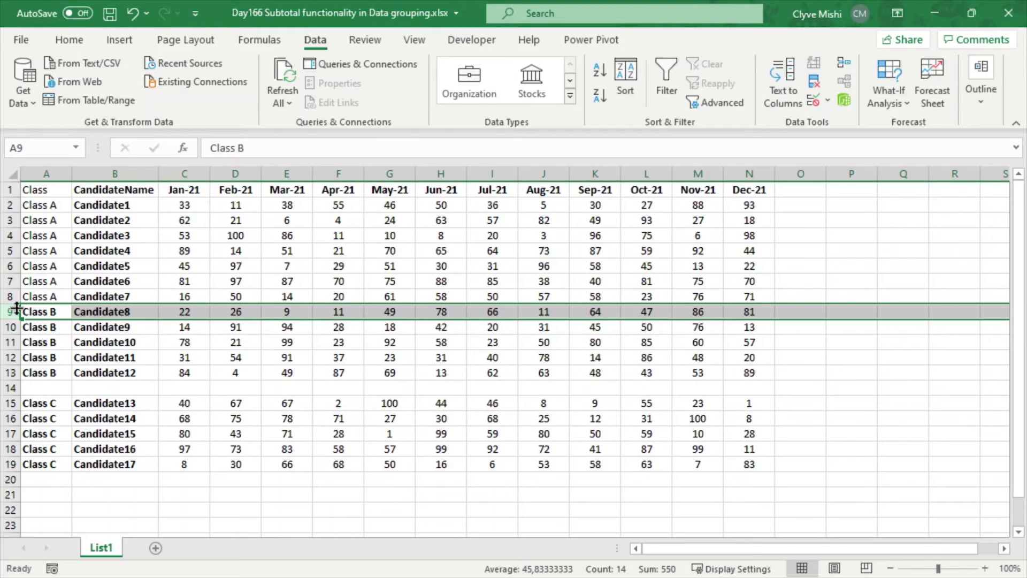
click(23, 388)
click(9, 387)
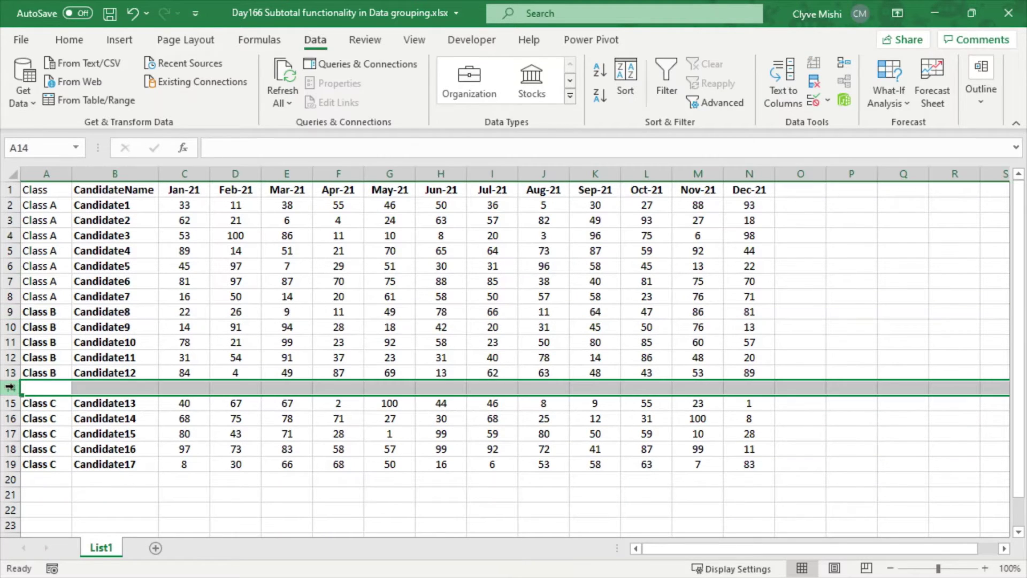
key(ctrl+minus)
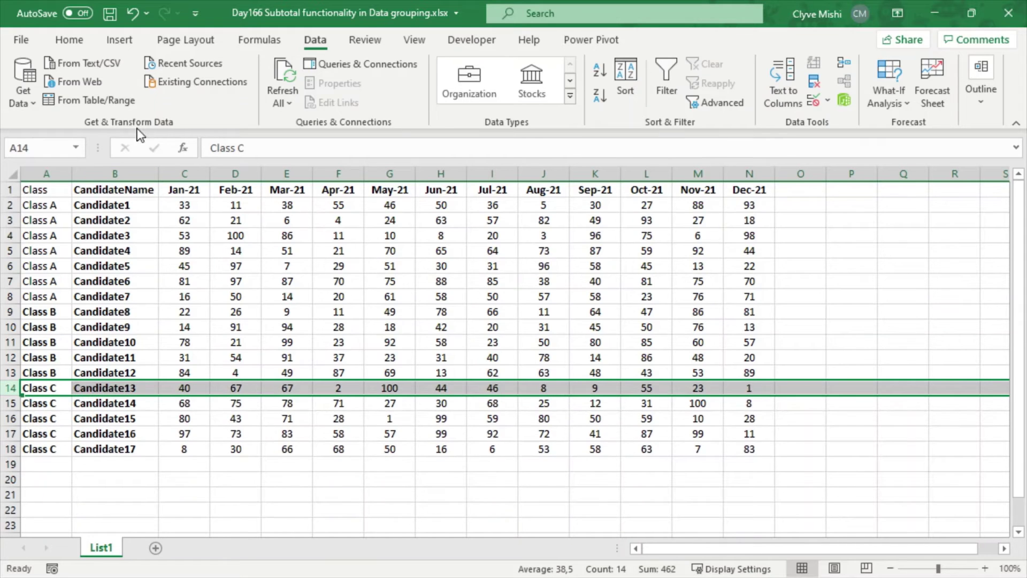
Select the whole table A1:N18 with Ctrl+A and show the Outline options
click(35, 189)
key(ctrl+a)
click(981, 80)
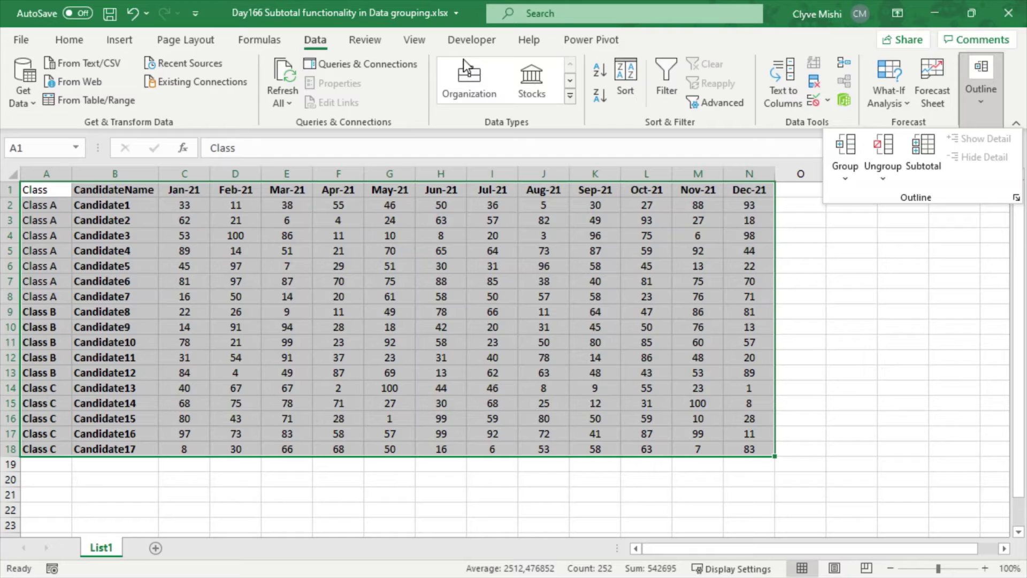
Open the Subtotal dialog for the table and expand the 'At each change in' list
click(920, 154)
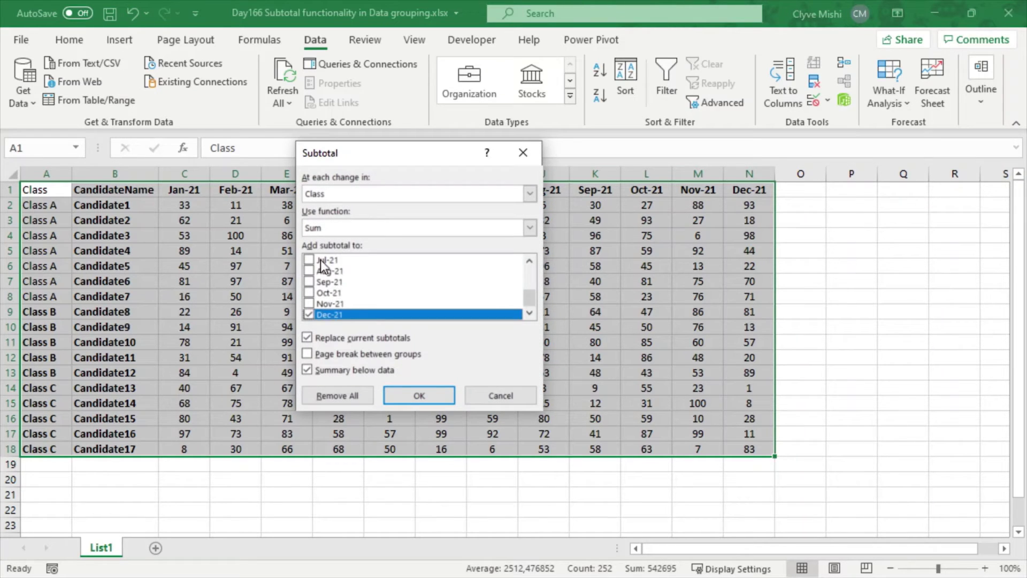
scroll(331, 284, up, 3)
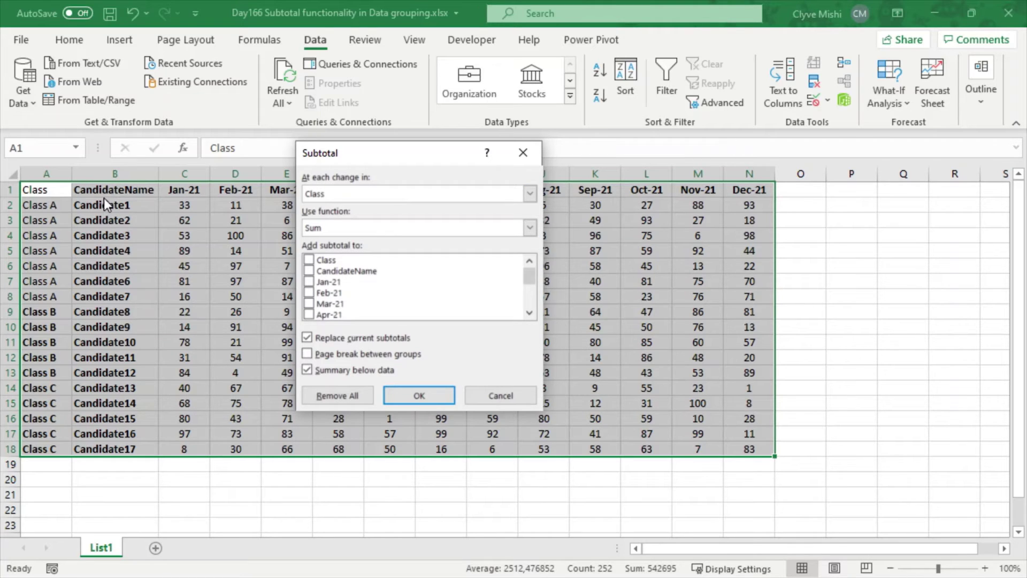
click(378, 196)
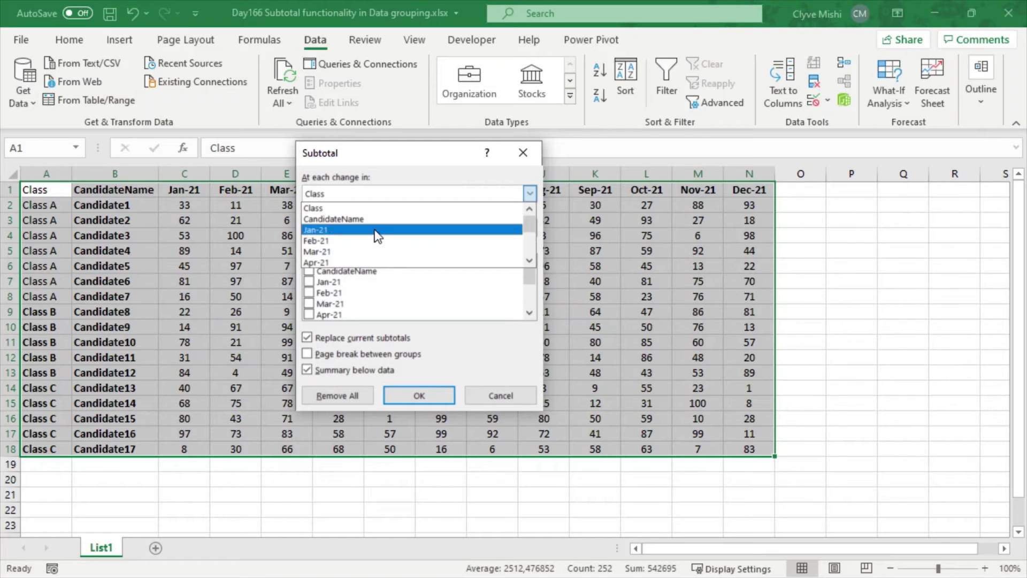
Keep Class as the grouping column and choose Average as the subtotal function
click(385, 208)
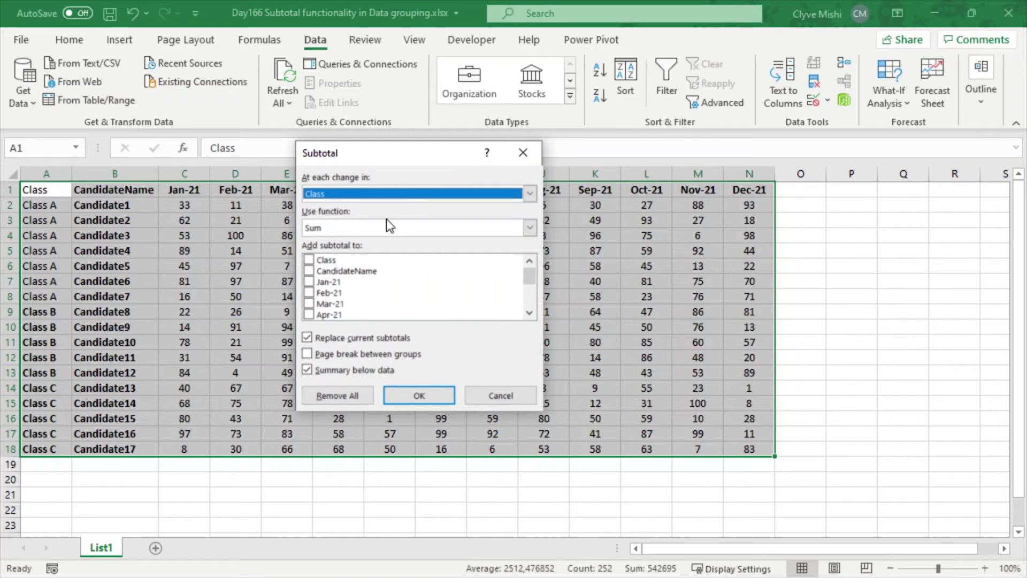
click(340, 227)
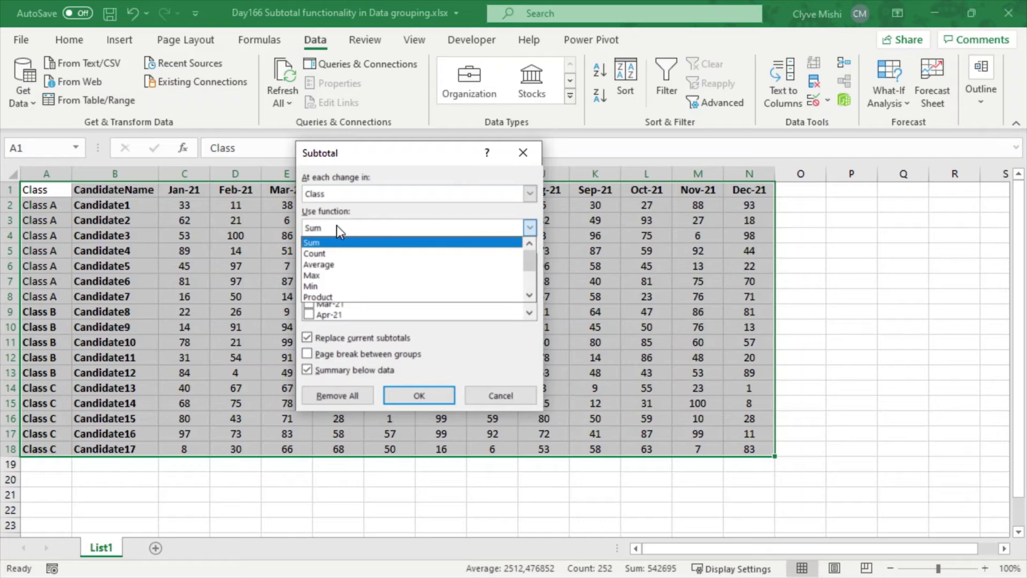
click(324, 266)
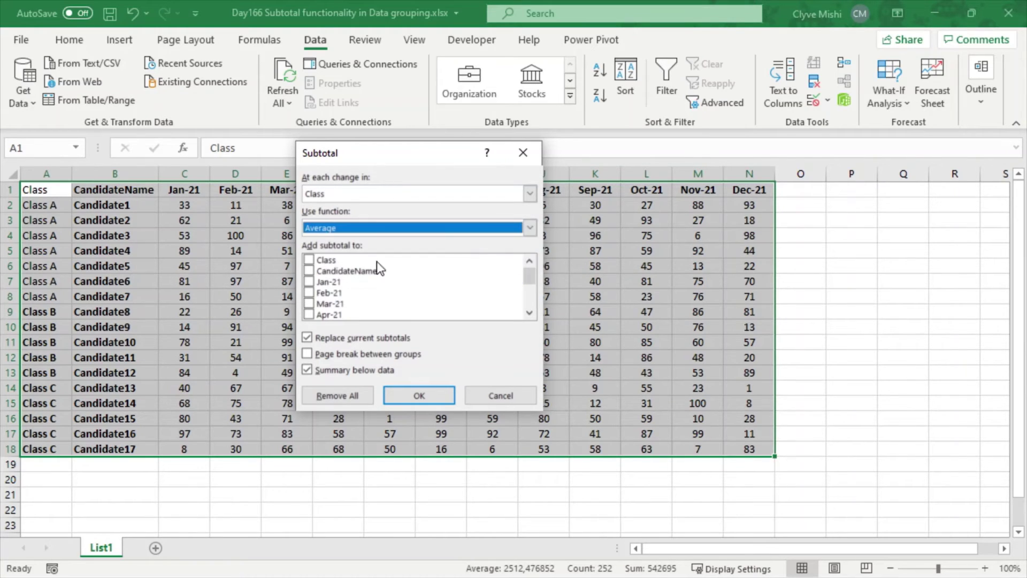
Tick Jan-21 through Sep-21 in the 'Add subtotal to' list
click(309, 282)
click(308, 292)
click(321, 303)
click(401, 313)
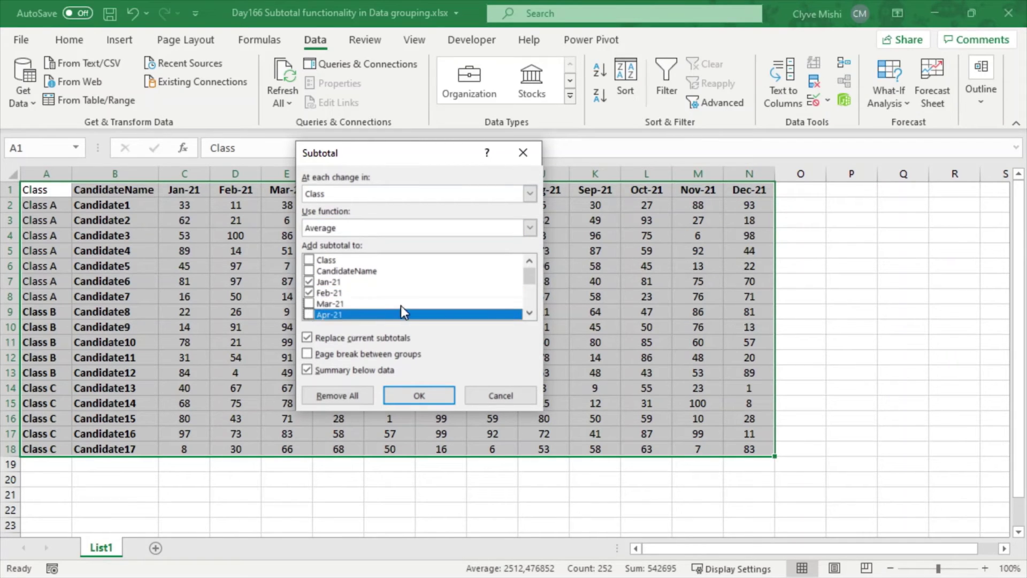
click(309, 303)
click(308, 314)
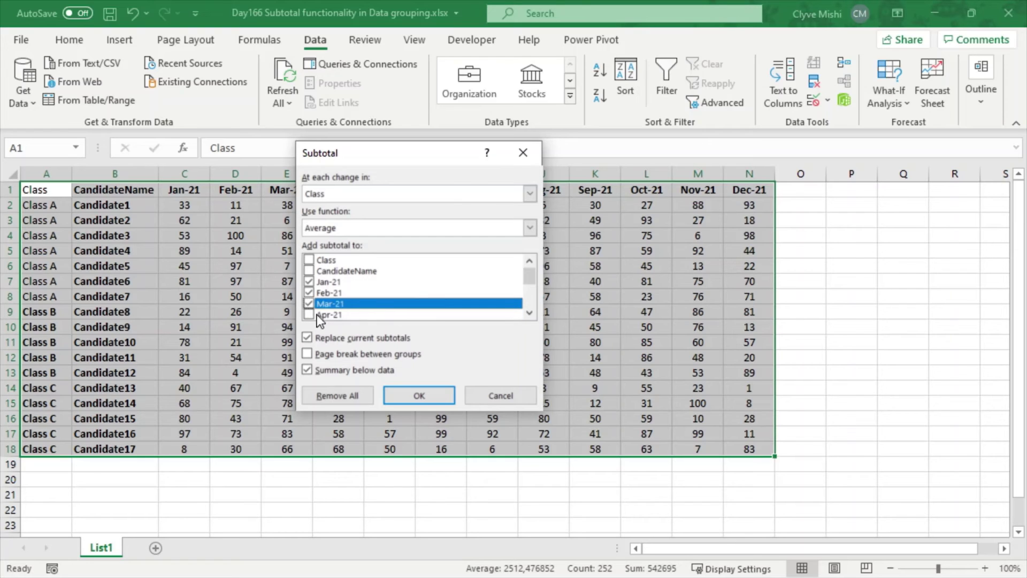
drag(527, 275, 528, 284)
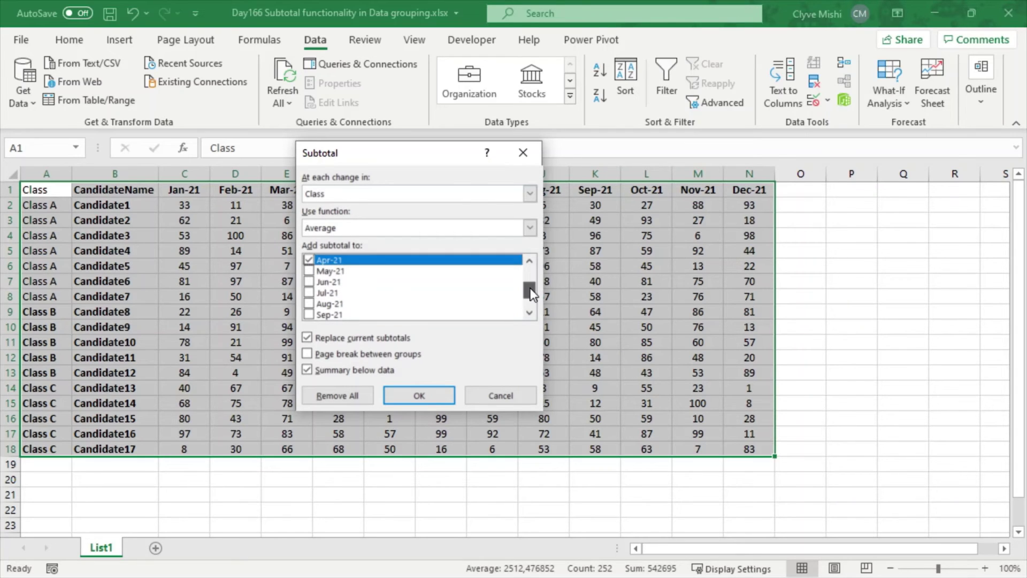
click(310, 271)
click(308, 282)
click(308, 292)
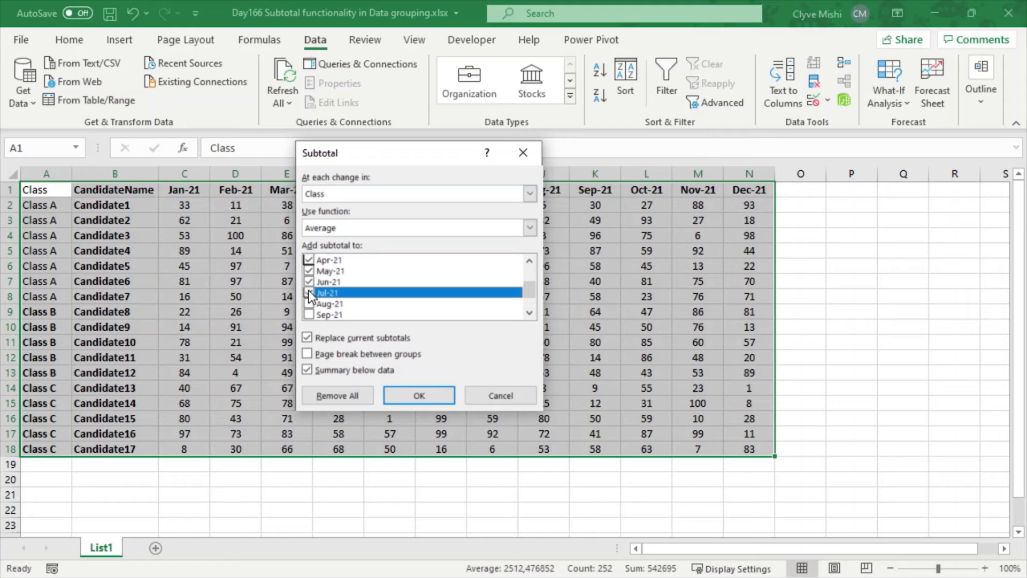
click(309, 304)
click(309, 314)
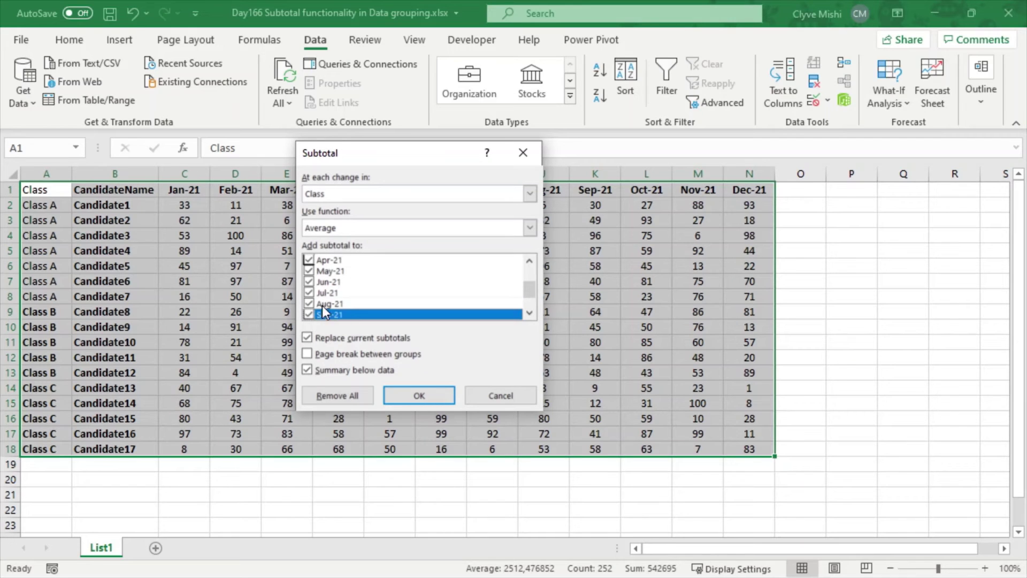
Tick Oct-21 and Nov-21 and keep 'Summary below data' checked
scroll(322, 304, down, 1)
click(329, 293)
click(341, 304)
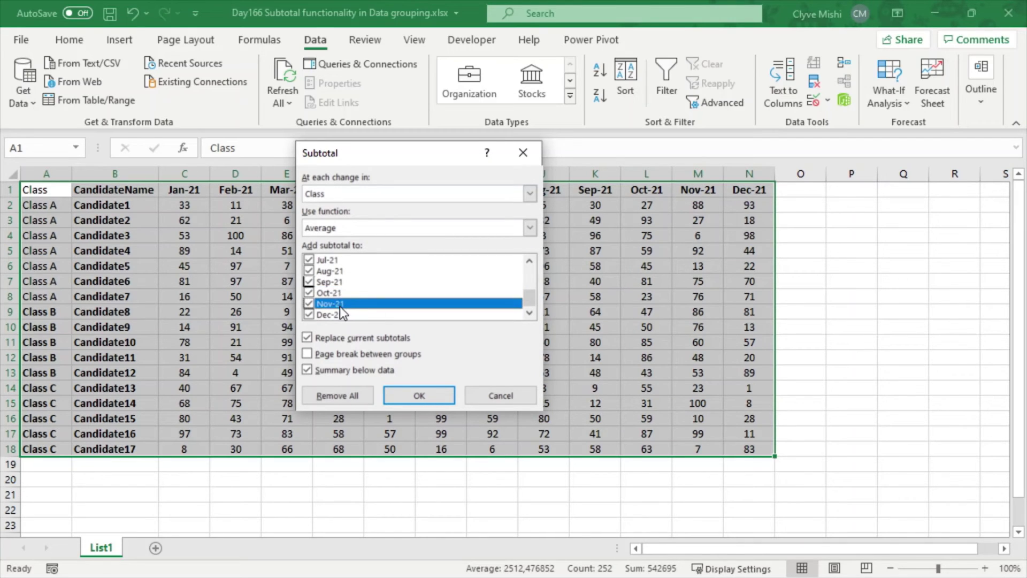
scroll(334, 302, up, 3)
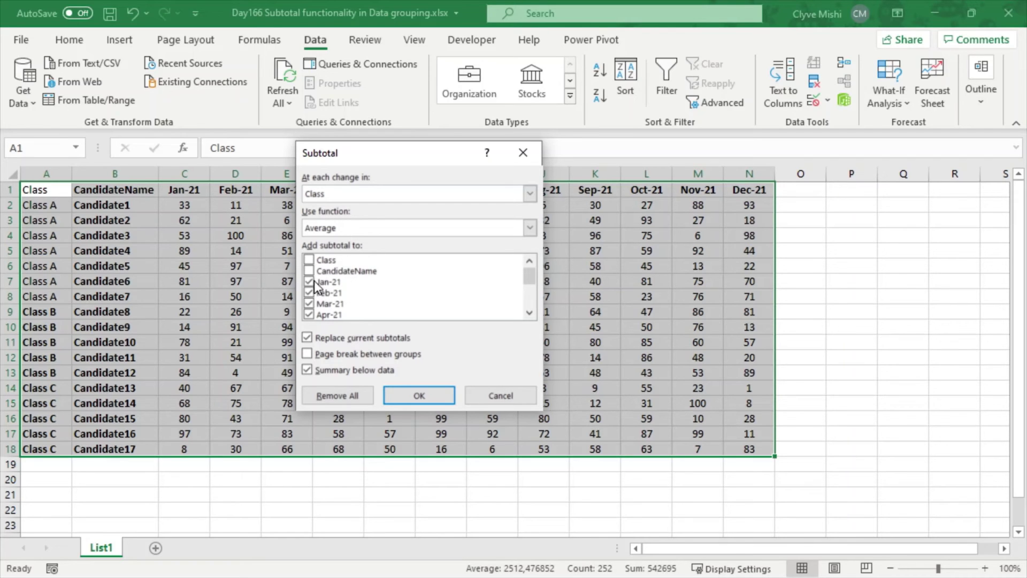
scroll(326, 295, down, 3)
click(326, 303)
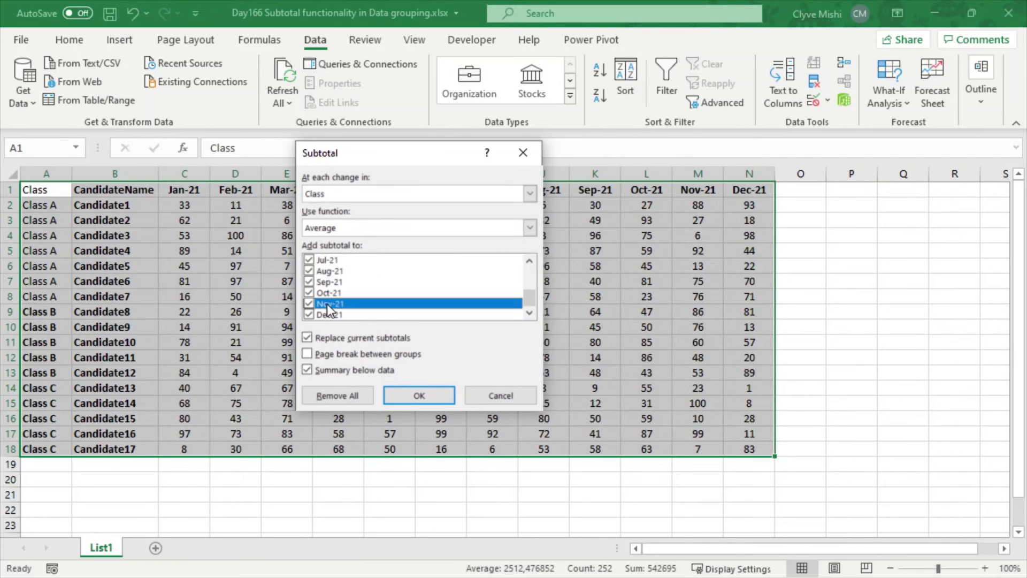
scroll(383, 291, up, 2)
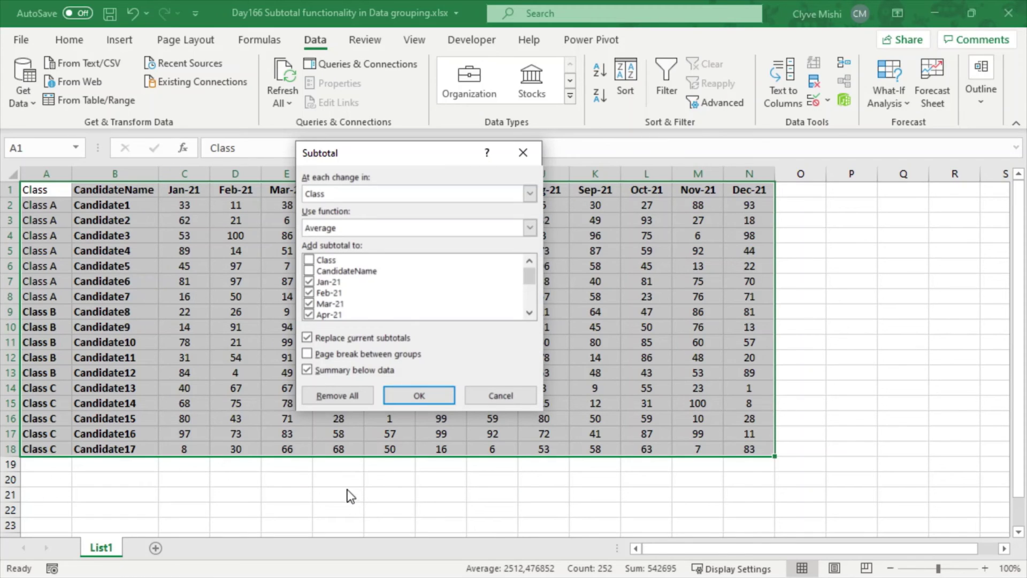
click(307, 369)
Apply the subtotals, then check the Class A Average and Jan-21 Grand Average (53) formulas
click(425, 396)
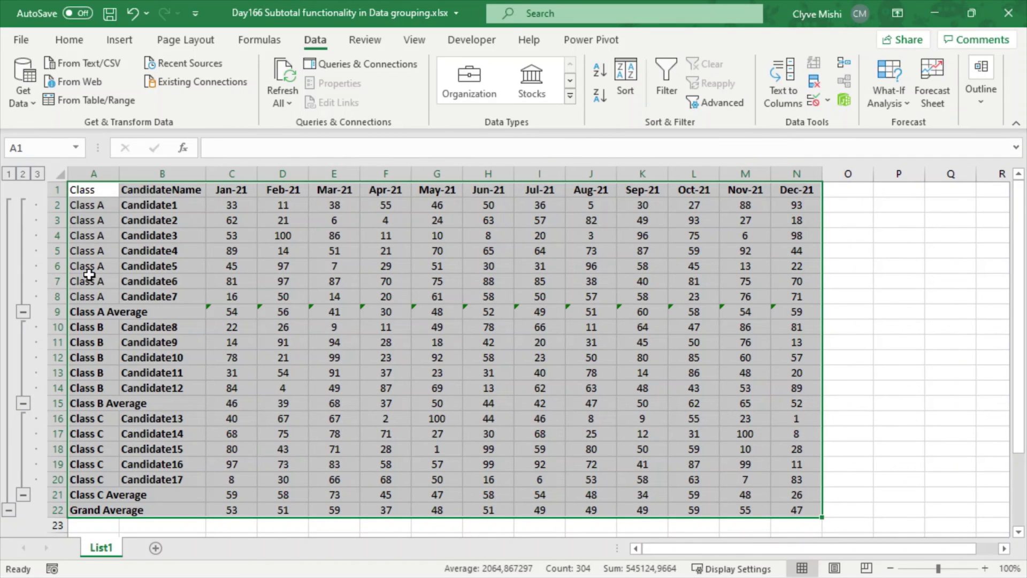
click(95, 312)
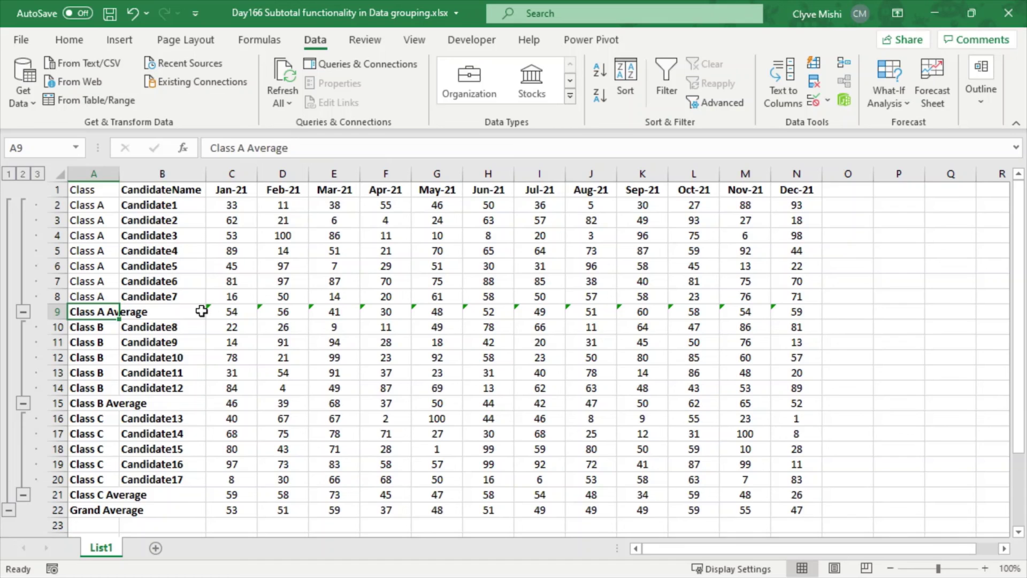
click(201, 311)
scroll(250, 426, down, 2)
click(236, 417)
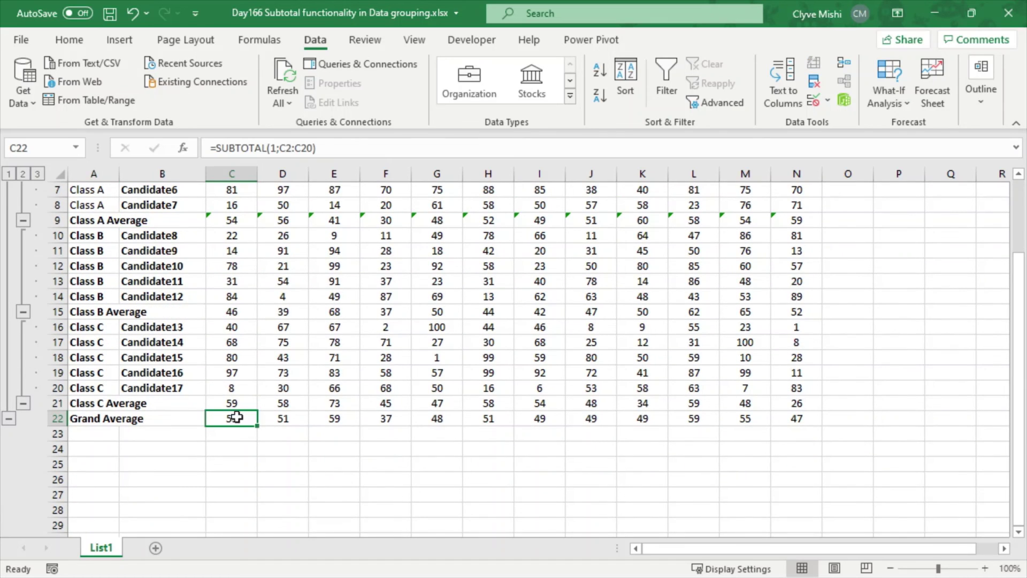
scroll(150, 323, up, 2)
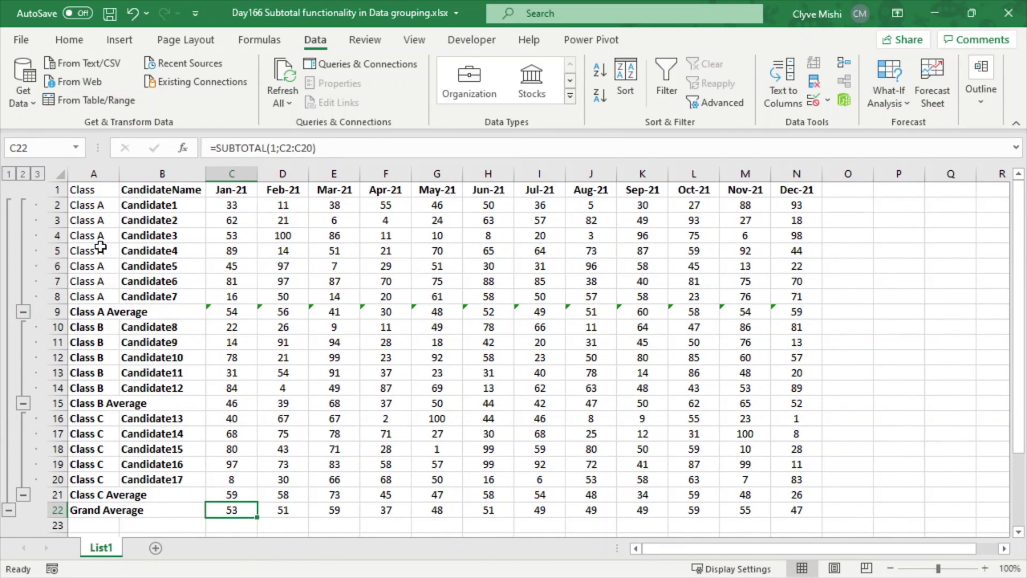
drag(87, 191, 781, 510)
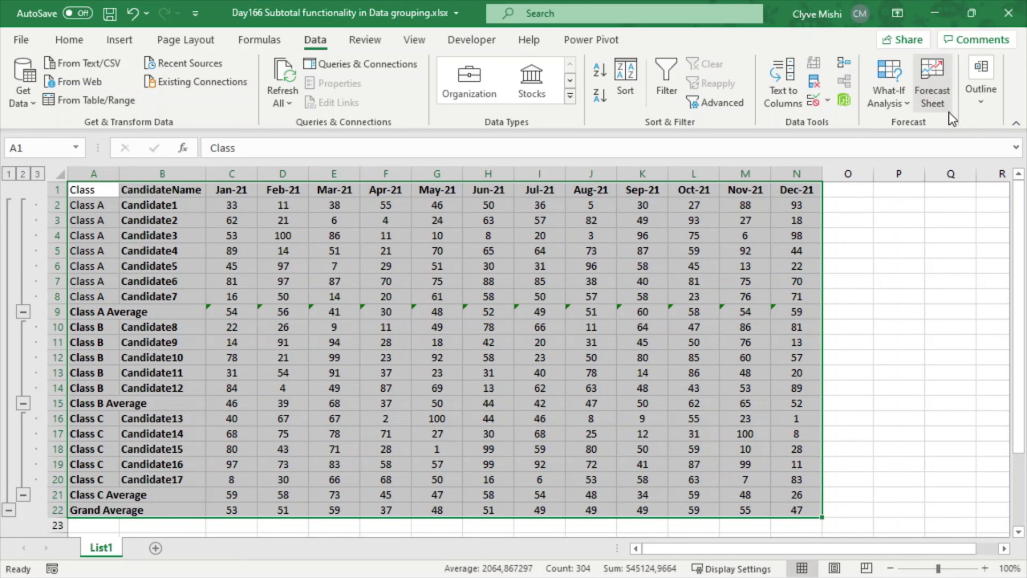
Use Remove All in the Subtotal dialog to restore the plain 18-row table
click(981, 104)
click(923, 160)
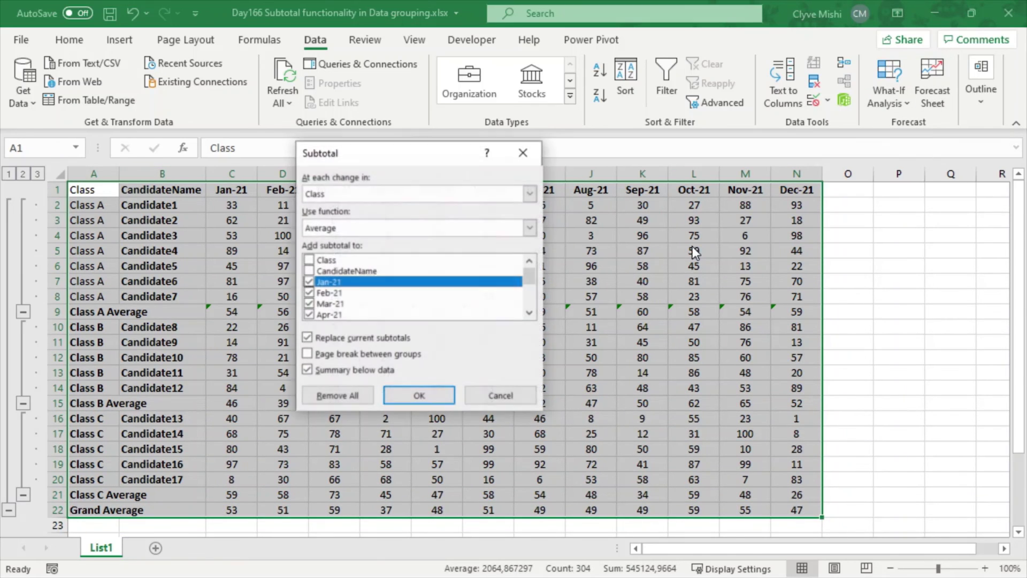
click(330, 396)
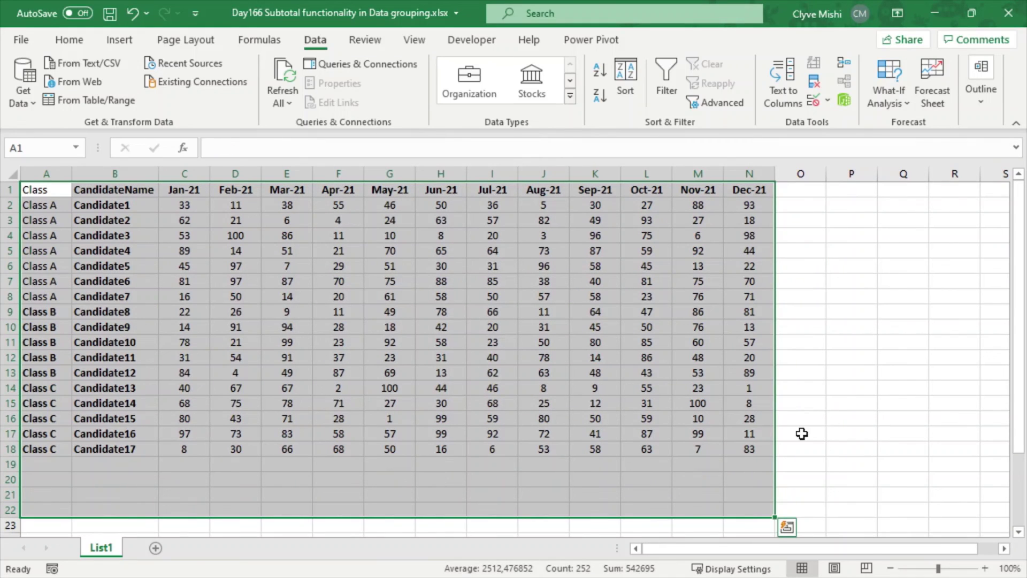